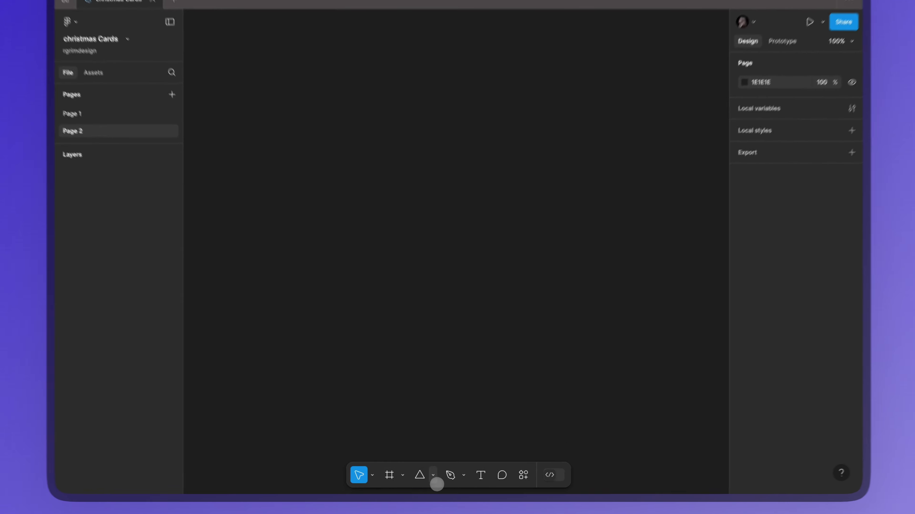
# Draw a portrait rectangle of about 234 × 392 and set its corner radius to 50
pyautogui.click(434, 480)
pyautogui.click(443, 356)
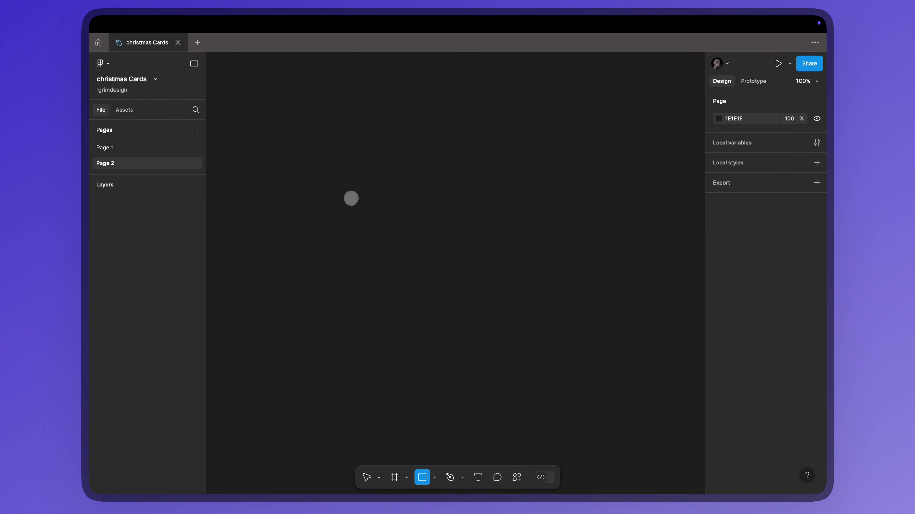
pyautogui.moveTo(329, 131); pyautogui.dragTo(458, 297)
pyautogui.moveTo(457, 335); pyautogui.dragTo(464, 389)
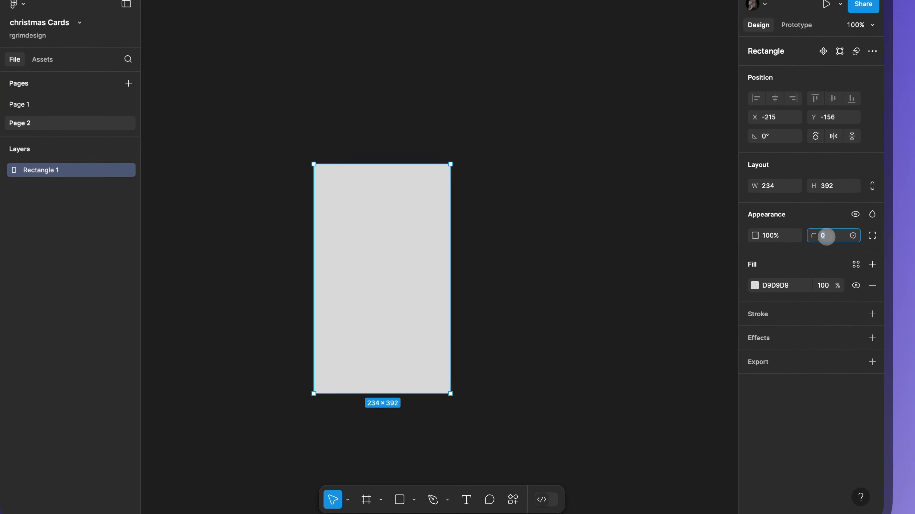
pyautogui.click(772, 259)
pyautogui.write('50')
pyautogui.press('Return')
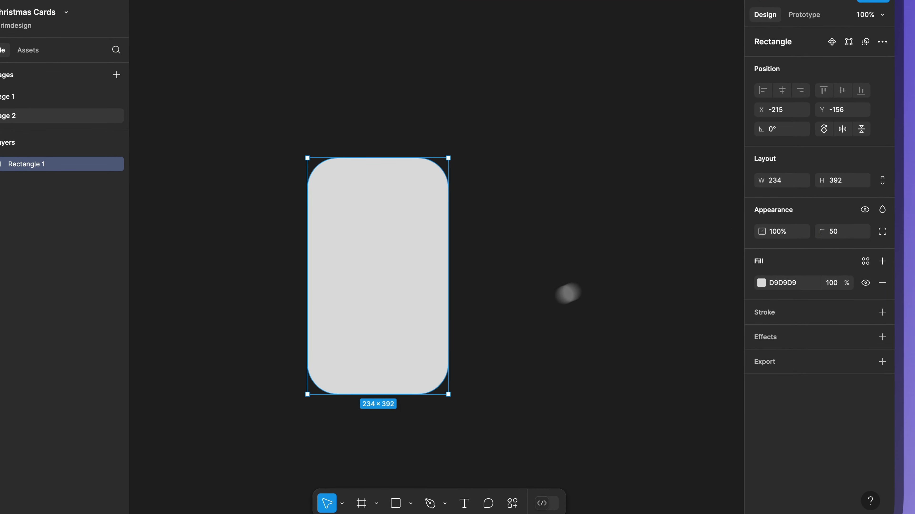
# Draw a circle of about 99 × 99 beside the rounded rectangle, level with its upper edge
pyautogui.click(410, 502)
pyautogui.click(421, 429)
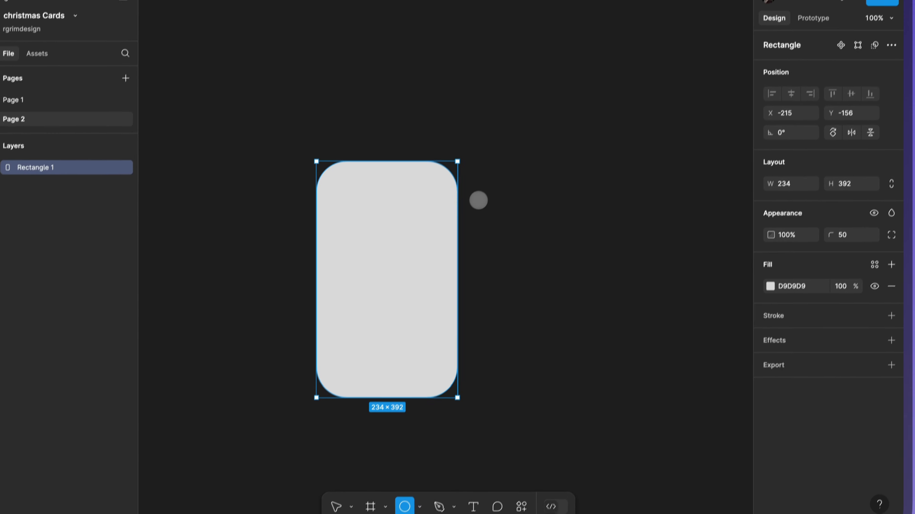
pyautogui.moveTo(492, 161); pyautogui.dragTo(551, 209)
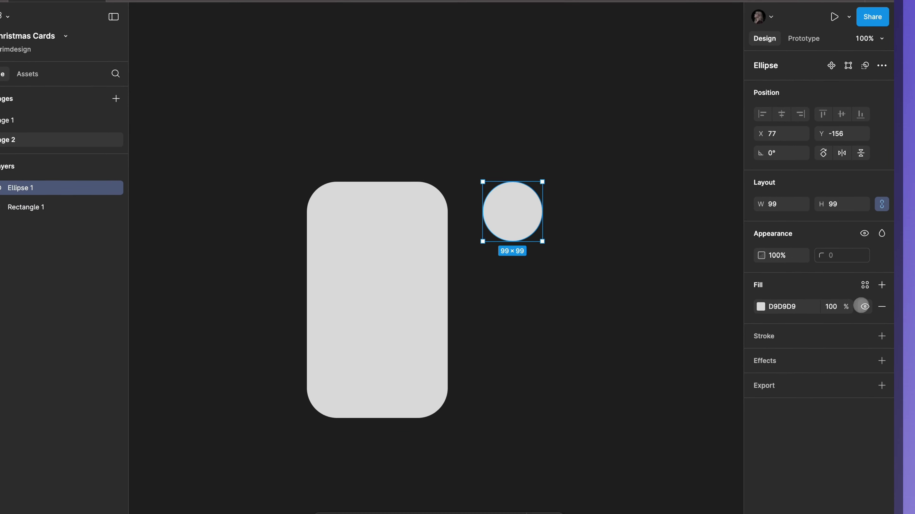
# Hide the circle's fill and add an inside stroke in BA4F4F with a weight of 8
pyautogui.click(866, 315)
pyautogui.click(883, 344)
pyautogui.click(762, 366)
pyautogui.click(681, 279)
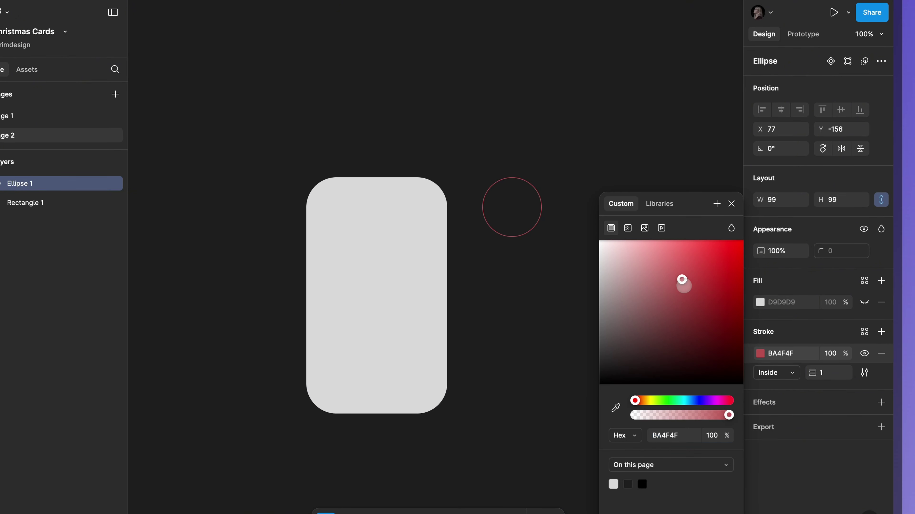
pyautogui.click(731, 203)
pyautogui.click(827, 371)
pyautogui.write('8')
pyautogui.press('Return')
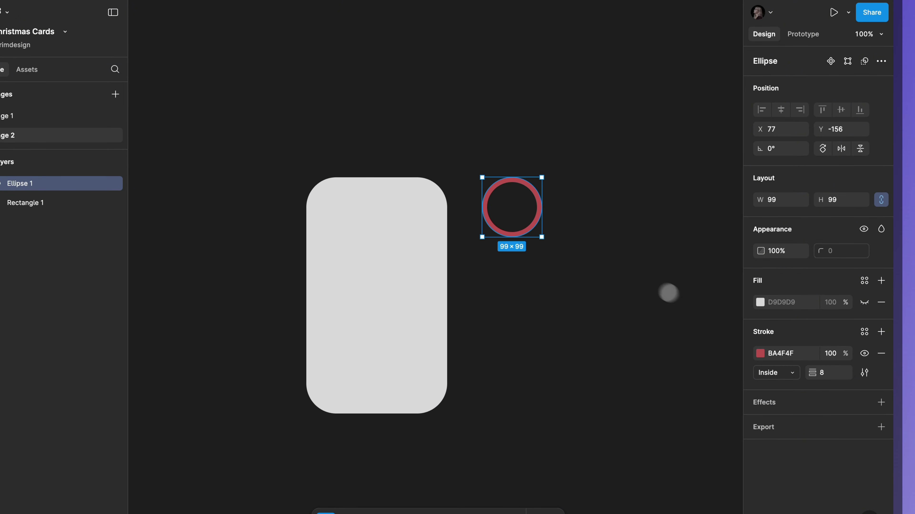
# Nest two smaller copies of the ring at its upper edge, the smallest about 47 × 47, and show the smallest circle's fill
pyautogui.moveTo(520, 235); pyautogui.dragTo(519, 206)
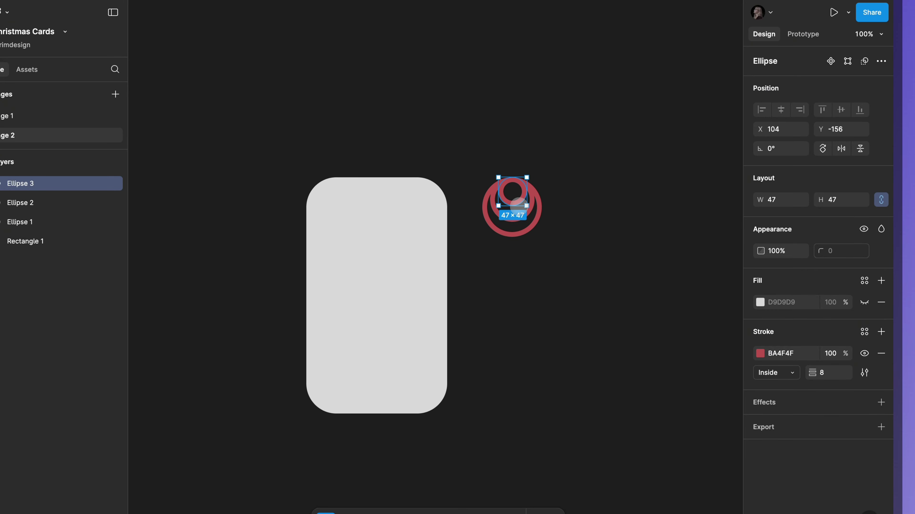
pyautogui.click(864, 302)
pyautogui.click(669, 239)
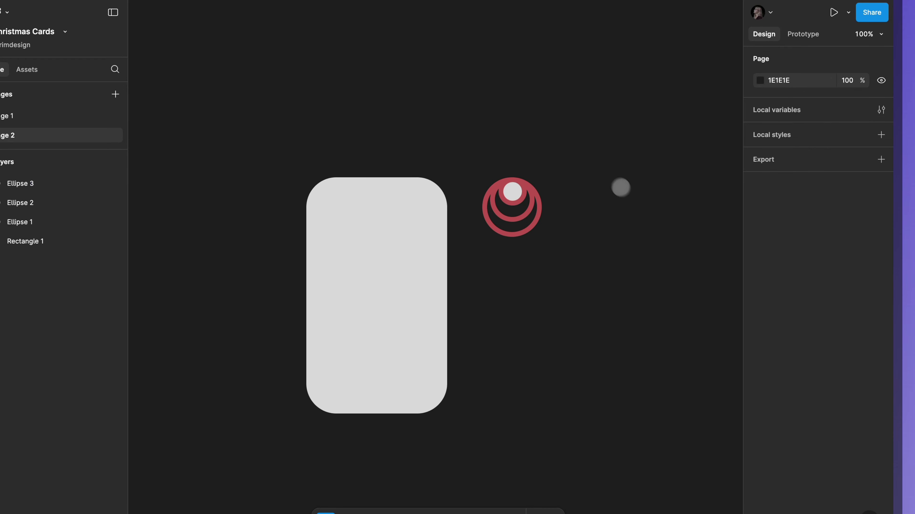
# Move the three nested circles onto the middle of the rounded rectangle's upper edge, slightly overlapping it
pyautogui.moveTo(581, 161); pyautogui.dragTo(487, 248)
pyautogui.moveTo(532, 198); pyautogui.dragTo(397, 190)
pyautogui.click(580, 172)
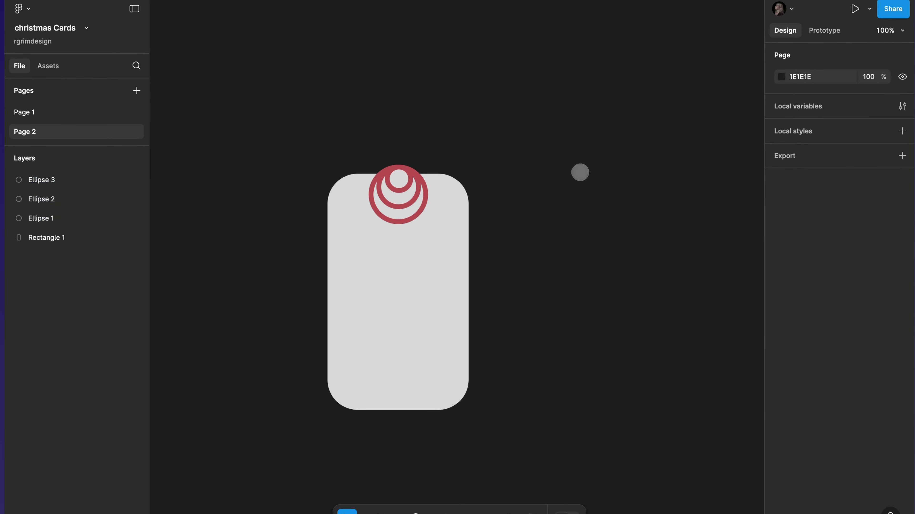
# Subtract the three circles from the rounded rectangle to cut a ringed notch into its upper edge
pyautogui.moveTo(584, 136); pyautogui.dragTo(247, 435)
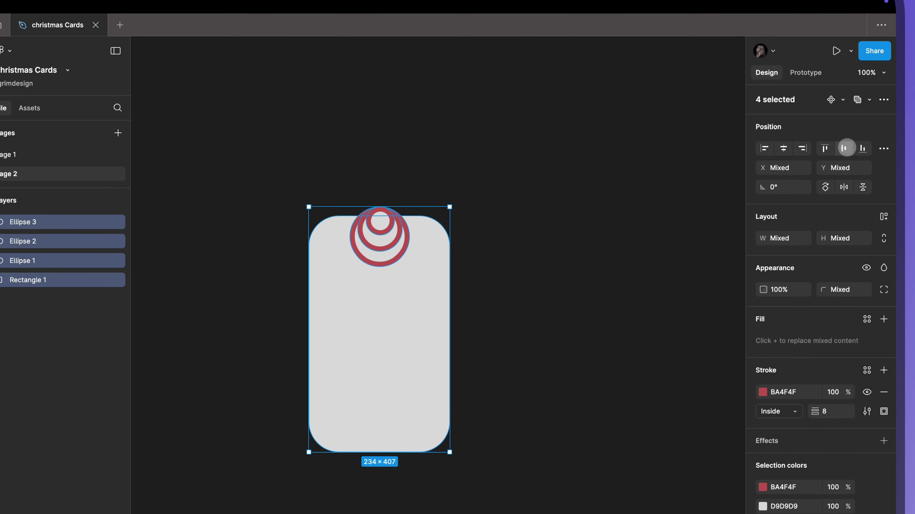
pyautogui.click(869, 99)
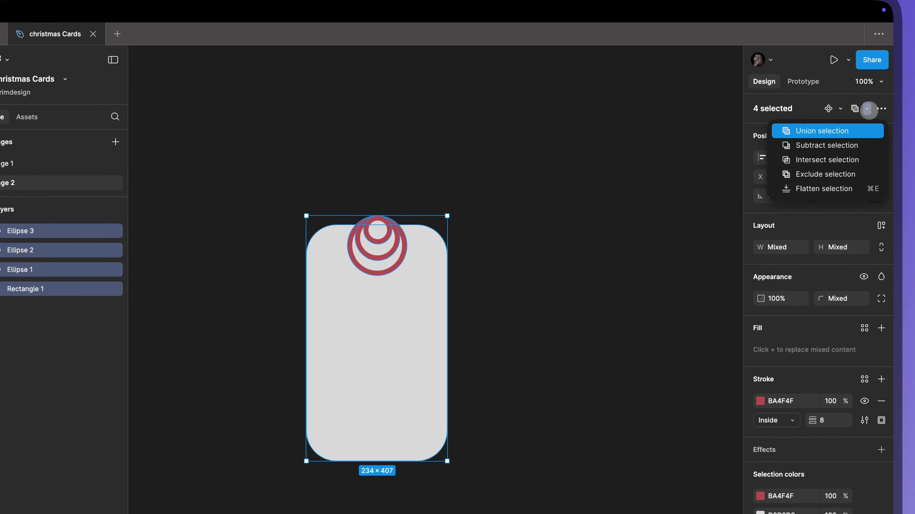
pyautogui.click(827, 133)
pyautogui.click(593, 230)
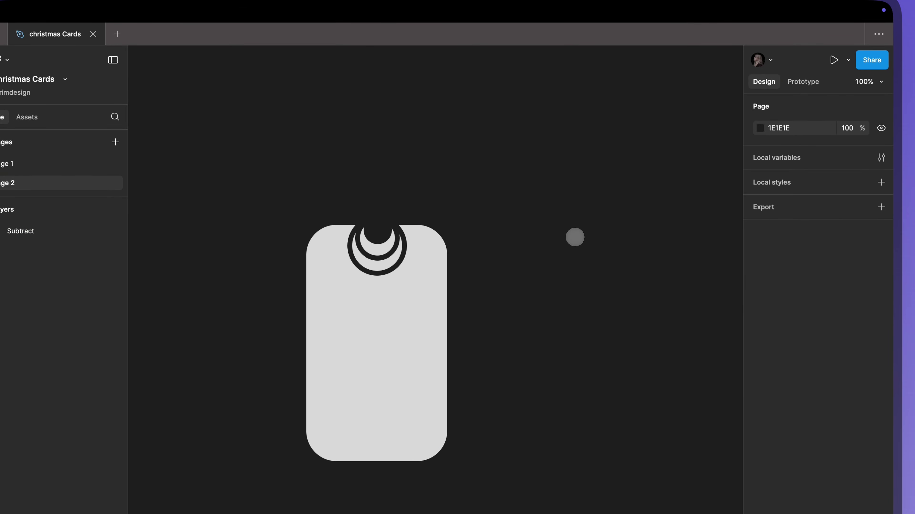
# Draw a triangle of about 198 × 44, flip it vertically, and place it over the lower edge of the card
pyautogui.click(435, 477)
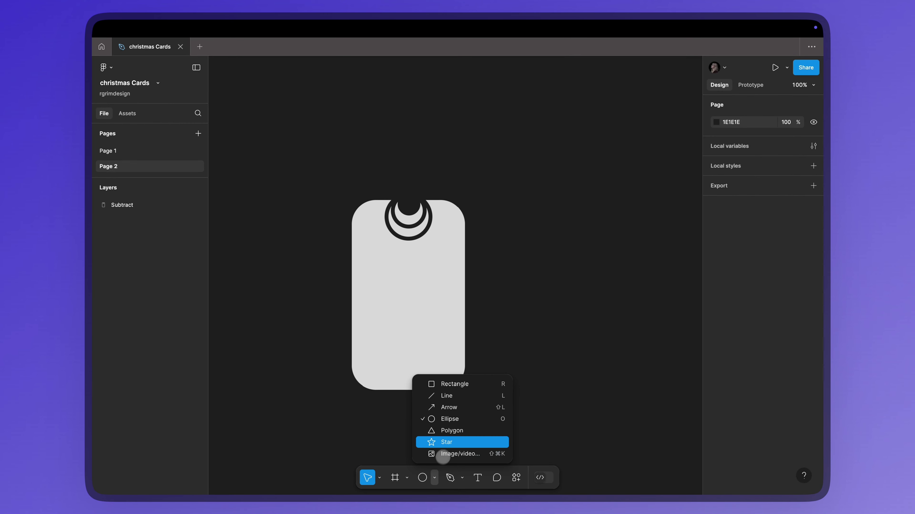
pyautogui.click(443, 433)
pyautogui.moveTo(491, 332); pyautogui.dragTo(587, 353)
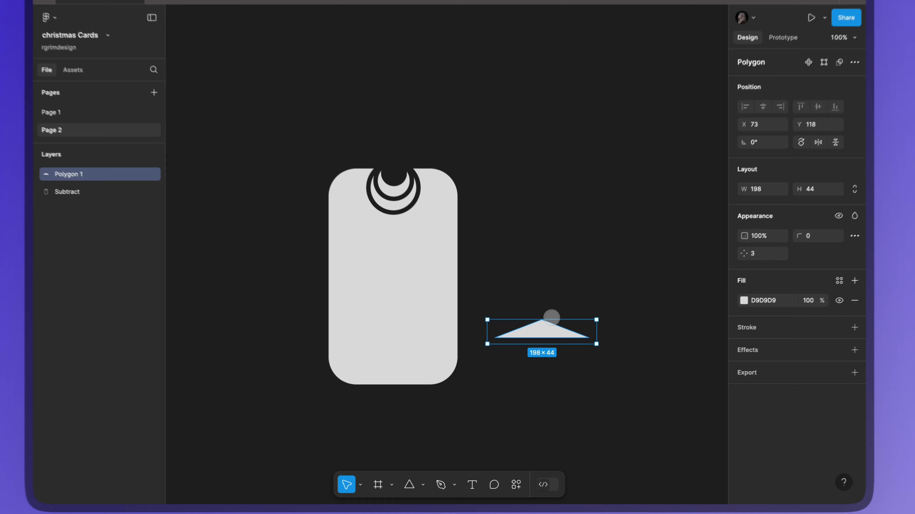
pyautogui.rightClick(545, 325)
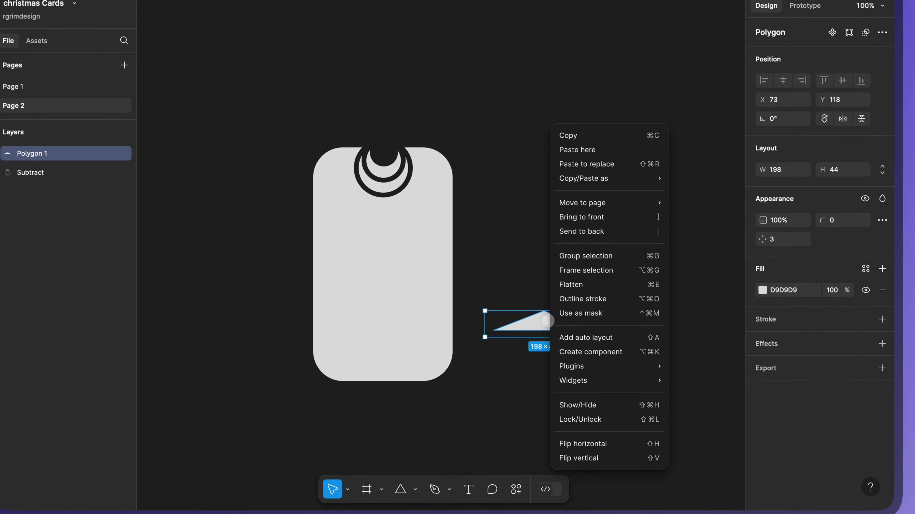
pyautogui.moveTo(562, 390)
pyautogui.click(590, 456)
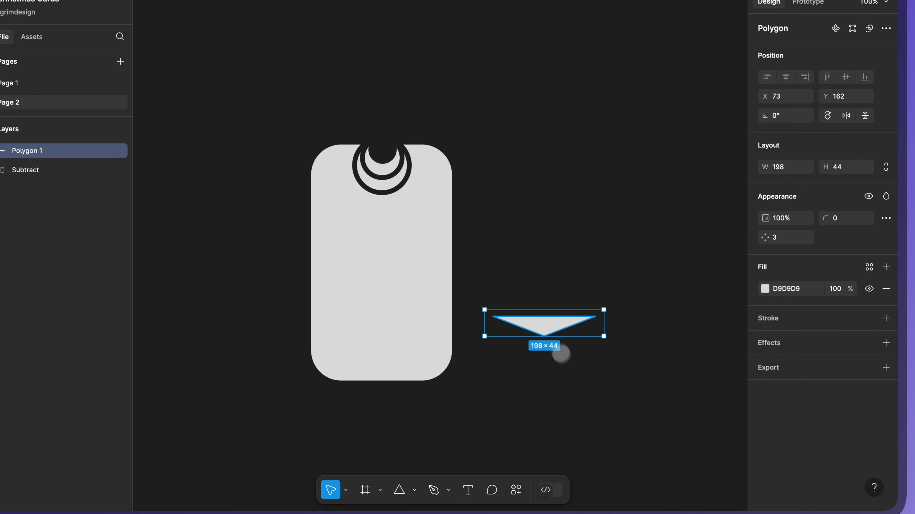
pyautogui.moveTo(549, 321); pyautogui.dragTo(384, 354)
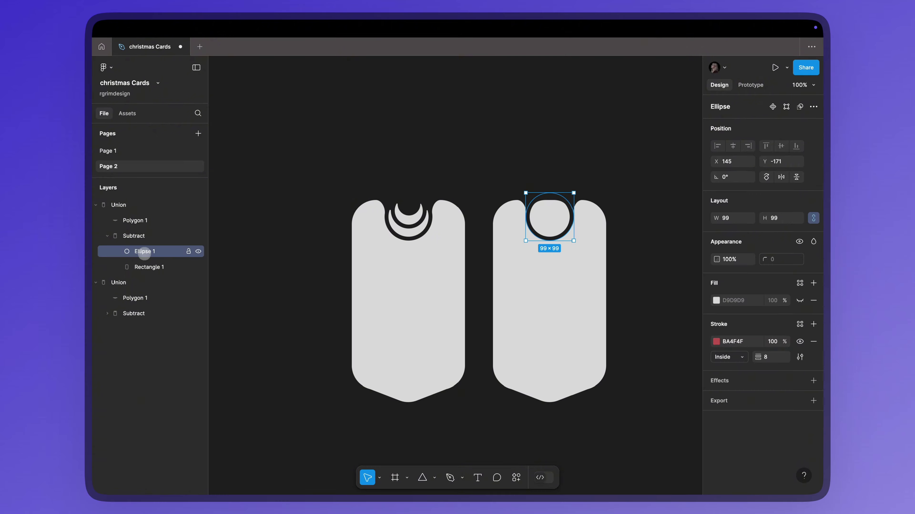
# Delete the remaining circle from the duplicated card shape and export the notched card as SVG
pyautogui.press('Delete')
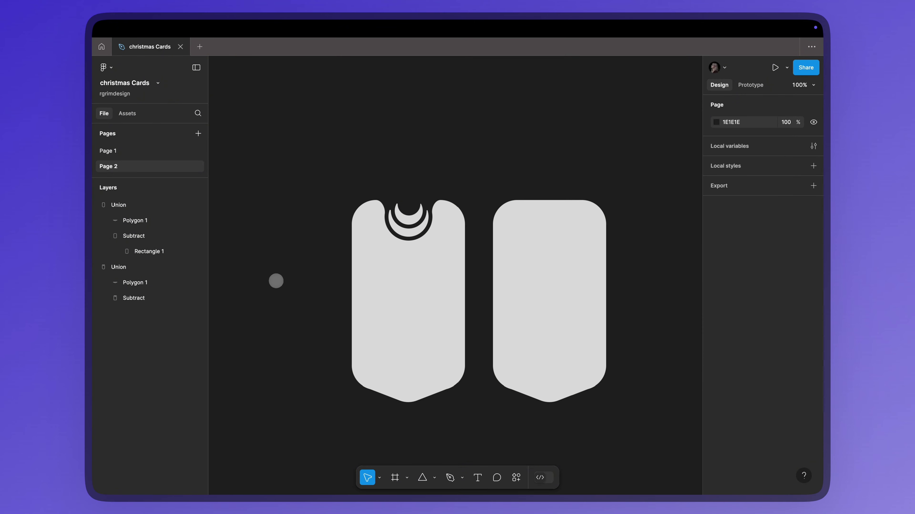
pyautogui.click(363, 242)
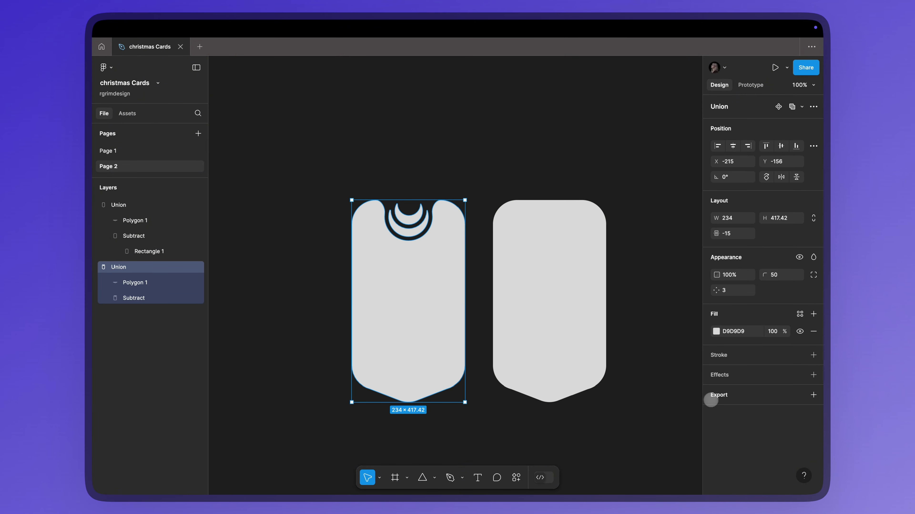
pyautogui.click(813, 394)
pyautogui.click(770, 412)
pyautogui.click(764, 433)
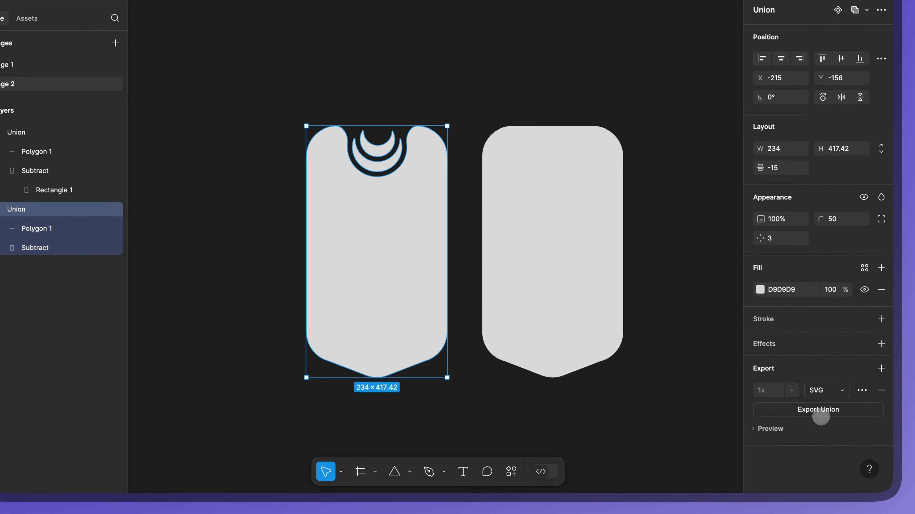
pyautogui.click(789, 410)
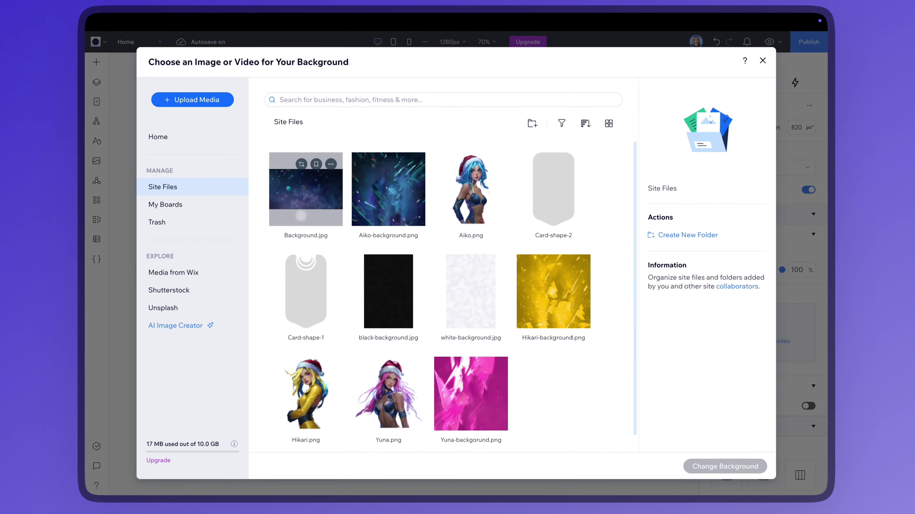
# Switch to Wix Studio and set Background.jpg as the section's background image
pyautogui.click(309, 193)
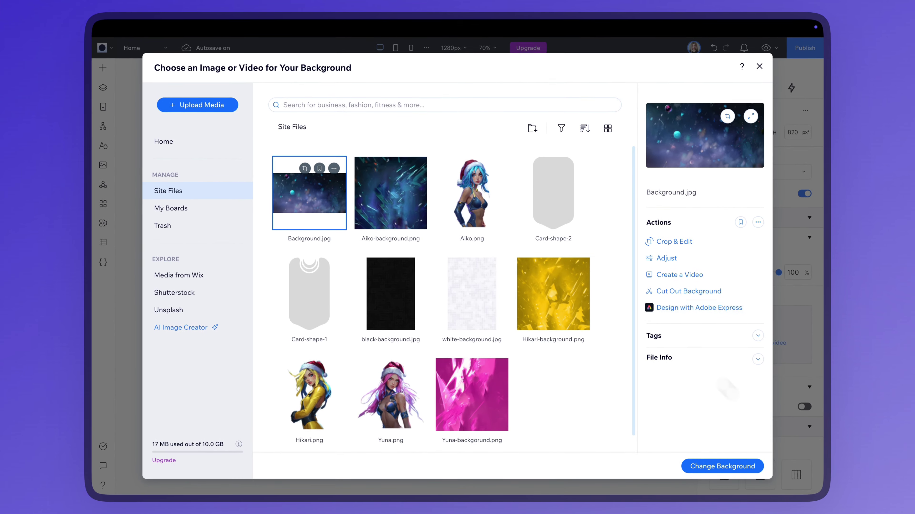
pyautogui.click(722, 466)
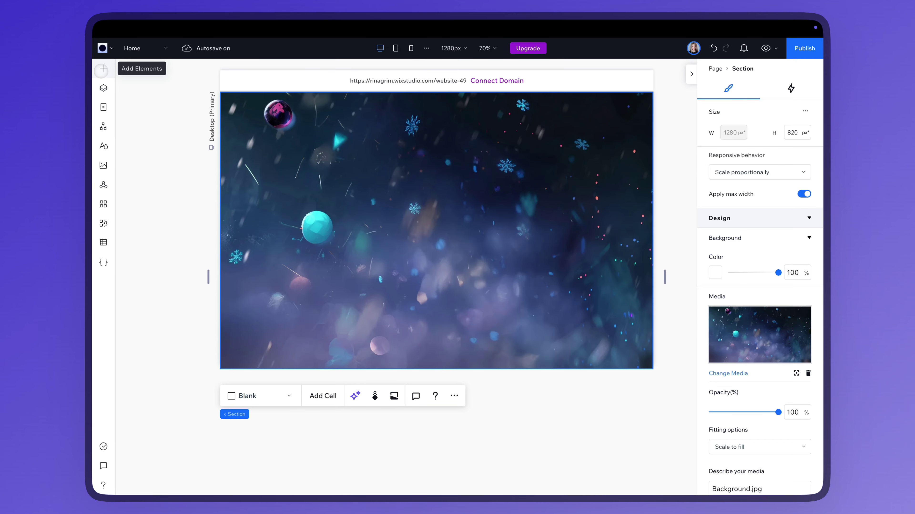
# Add a three-item Cards repeater to the section, about 958 px wide with items about 491 px high
pyautogui.click(103, 68)
pyautogui.moveTo(330, 298); pyautogui.dragTo(296, 281)
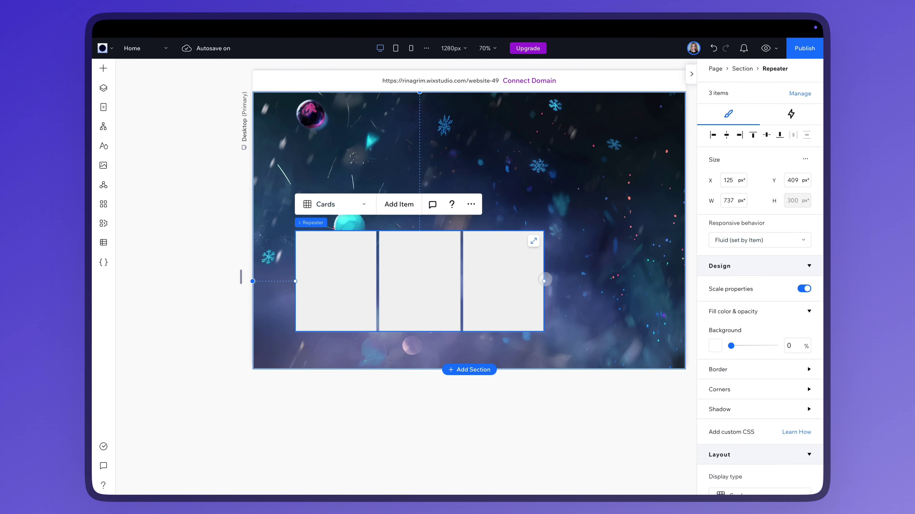
pyautogui.moveTo(544, 281); pyautogui.dragTo(619, 281)
pyautogui.click(348, 280)
pyautogui.moveTo(348, 331); pyautogui.dragTo(348, 395)
# Centre the repeater vertically and horizontally in the section and set its horizontal gap to 10 px
pyautogui.click(743, 68)
pyautogui.click(767, 134)
pyautogui.click(727, 134)
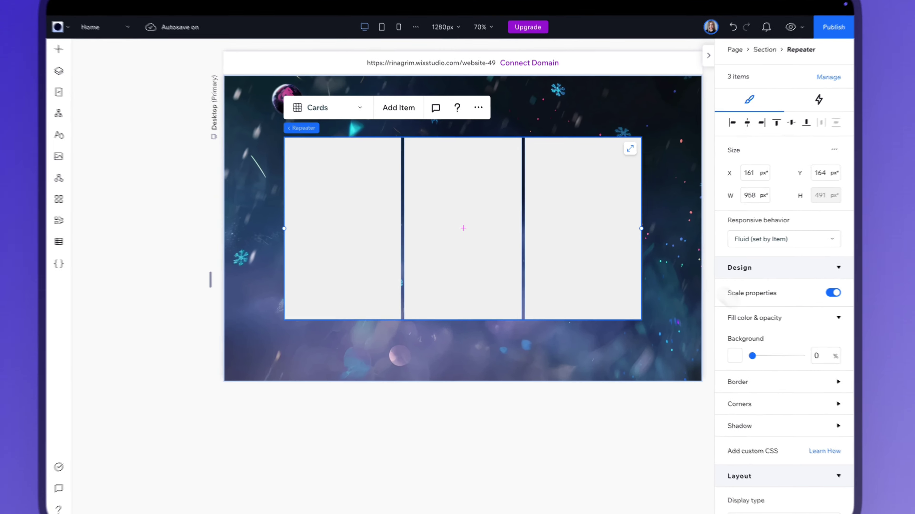
pyautogui.scroll(-8, 758, 228)
pyautogui.click(820, 157)
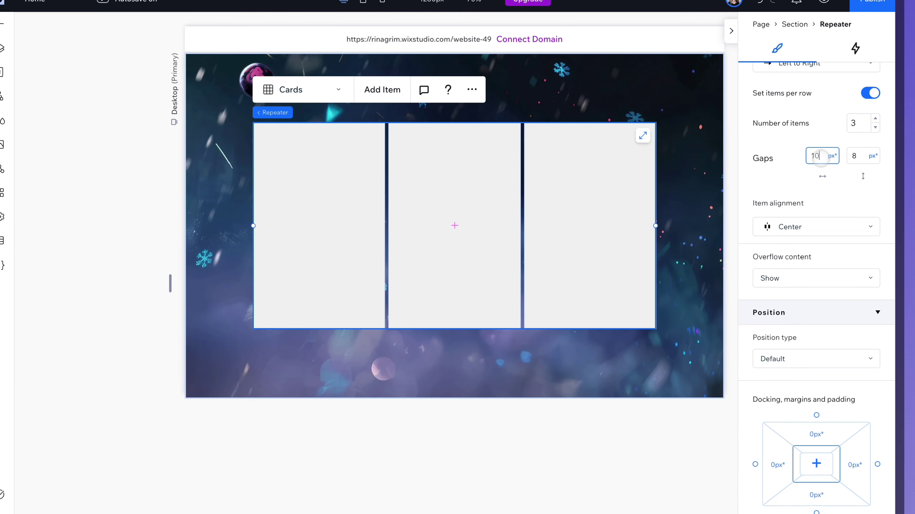
pyautogui.press('Return')
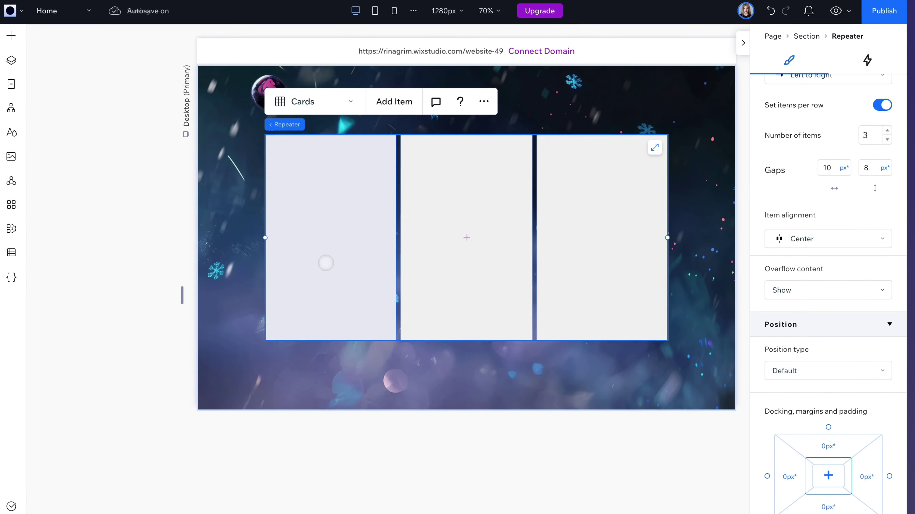
# Set the background opacity of the repeater items to 0%
pyautogui.click(326, 263)
pyautogui.scroll(5, 876, 148)
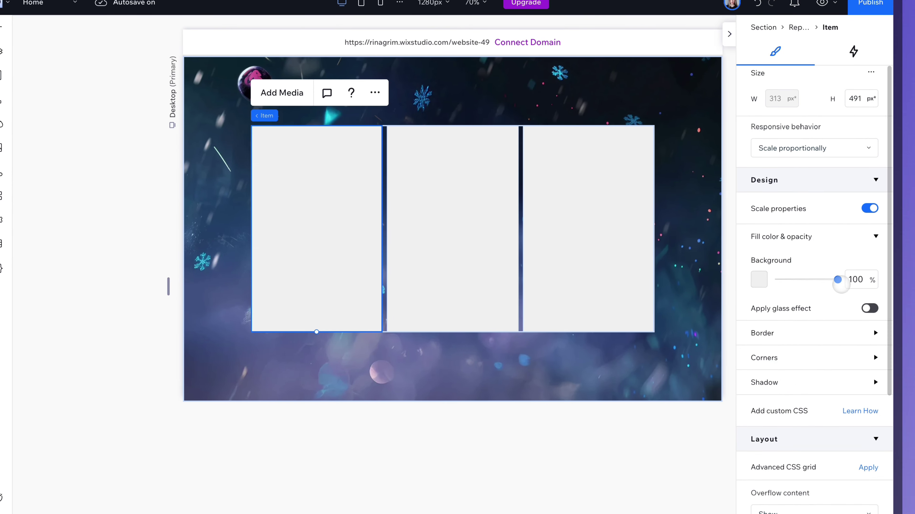
pyautogui.moveTo(837, 279); pyautogui.dragTo(775, 280)
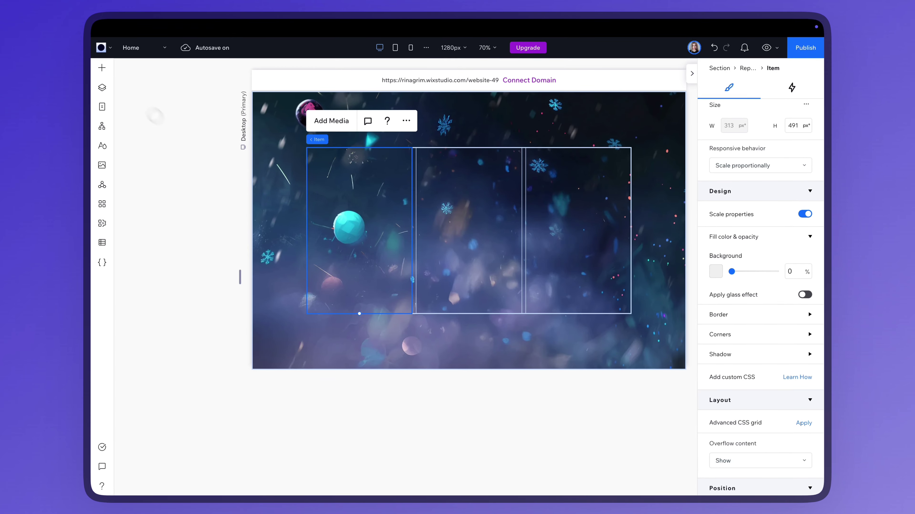
# Add a container to the first repeater item, stretch it to fill the item, and set its background opacity to 0%
pyautogui.click(102, 67)
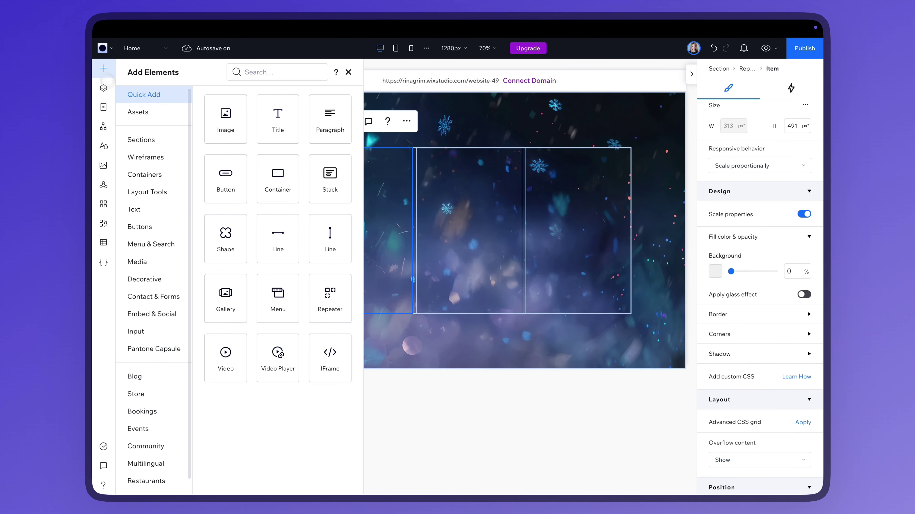
pyautogui.moveTo(276, 183); pyautogui.dragTo(377, 220)
pyautogui.click(402, 210)
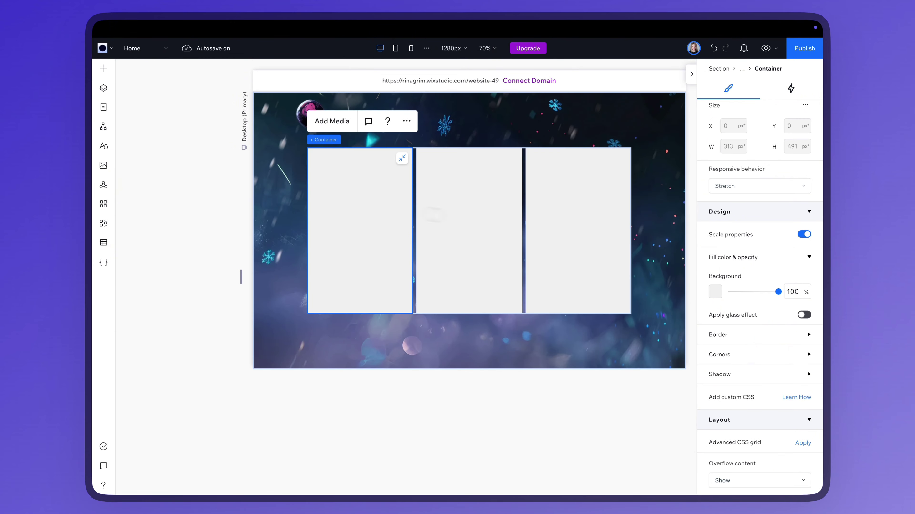
pyautogui.moveTo(778, 291); pyautogui.dragTo(722, 294)
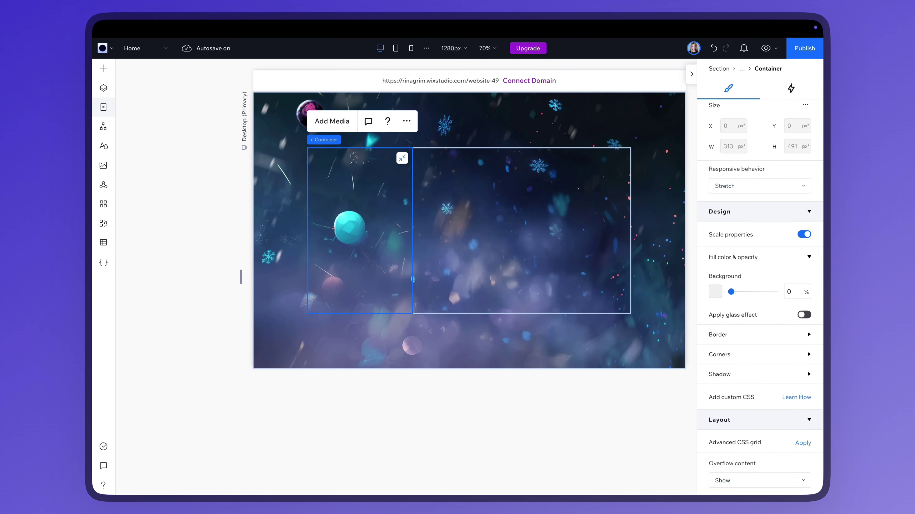
# Add an image to the first item's container, stretch it to fill, and replace it with white-background.jpg
pyautogui.click(103, 68)
pyautogui.moveTo(223, 126); pyautogui.dragTo(359, 230)
pyautogui.click(402, 158)
pyautogui.click(338, 121)
pyautogui.click(737, 466)
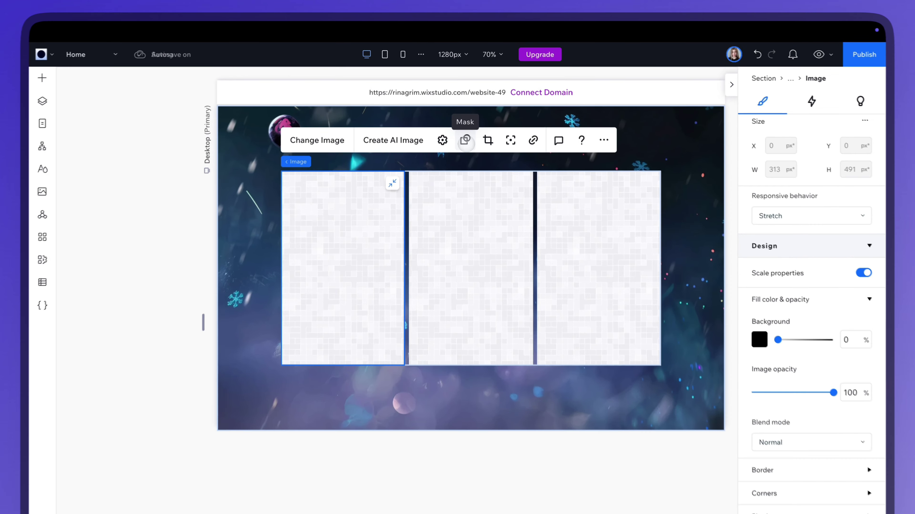
# Mask the white background image in the first repeater item with the Card-shape-2 shape from the site files
pyautogui.click(464, 121)
pyautogui.click(466, 152)
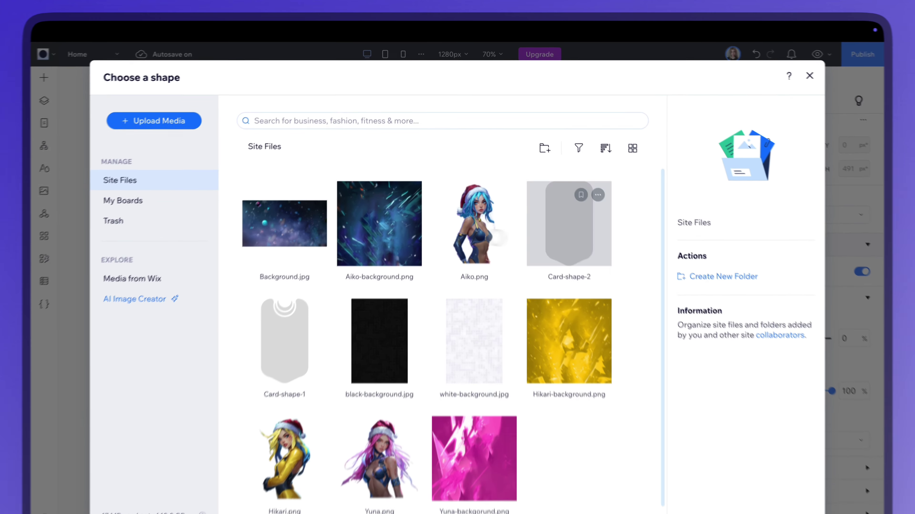
pyautogui.click(595, 249)
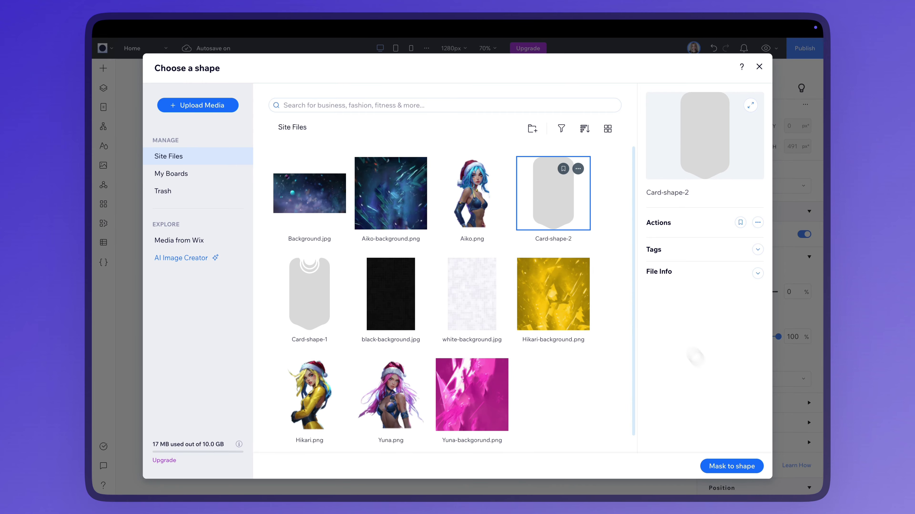
pyautogui.click(708, 465)
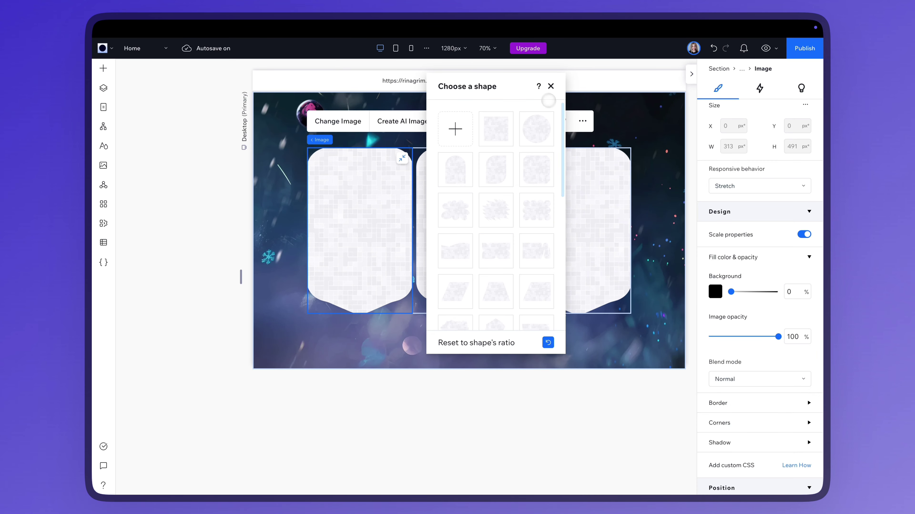
pyautogui.click(550, 86)
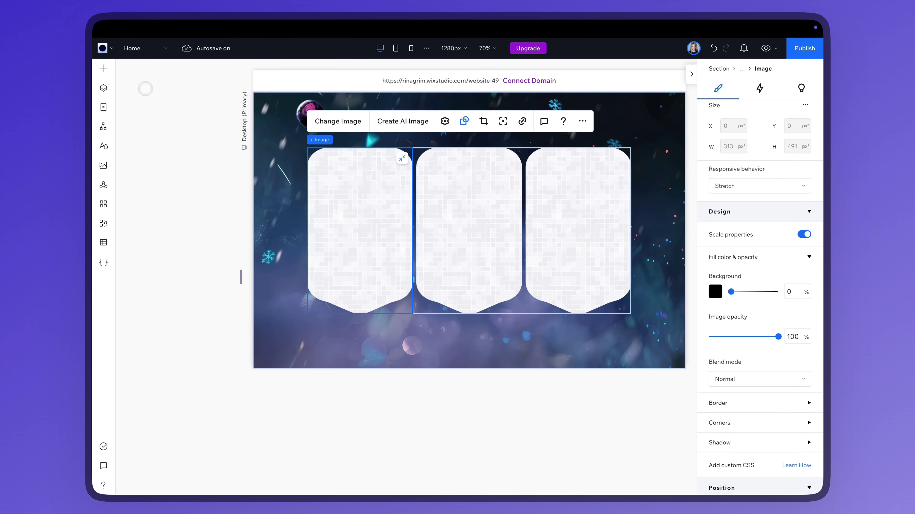
# Add a title to the first card, change its text to "Aiko", and set its font to Cyberway Riders
pyautogui.click(103, 68)
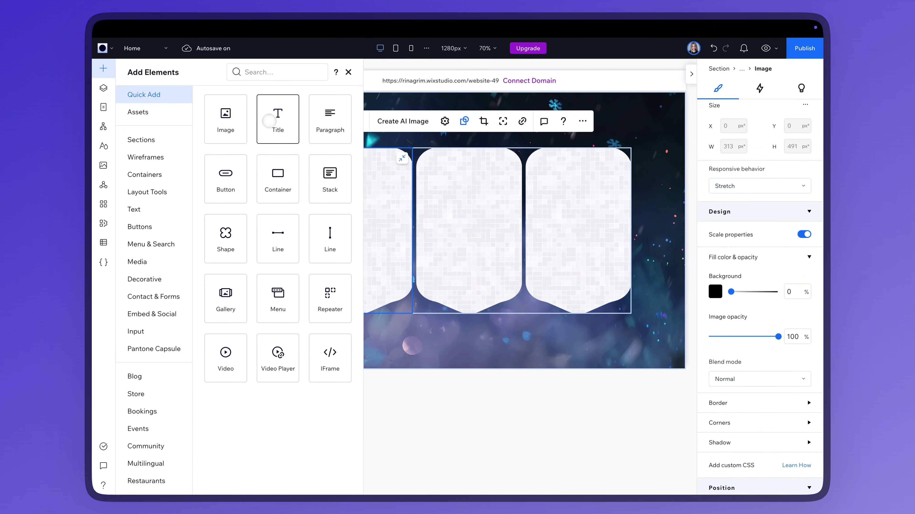
pyautogui.moveTo(269, 121); pyautogui.dragTo(351, 196)
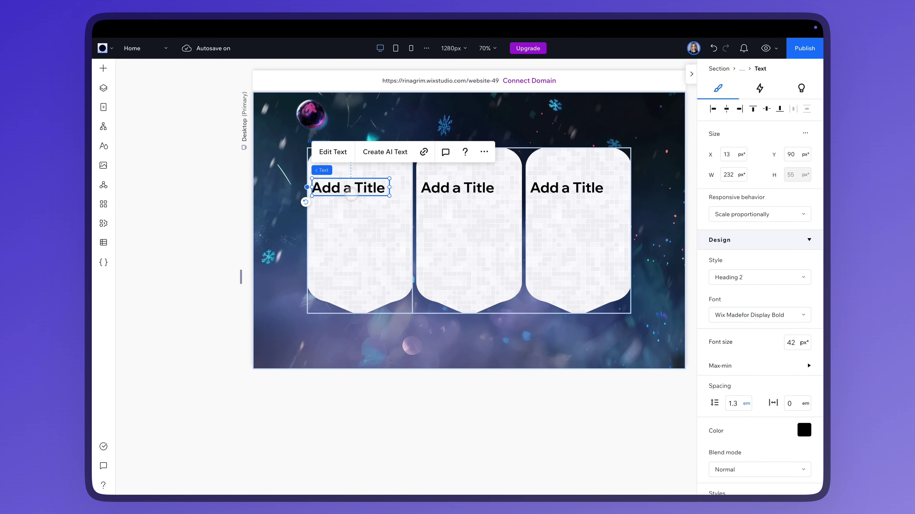
pyautogui.click(328, 153)
pyautogui.write('Aiko')
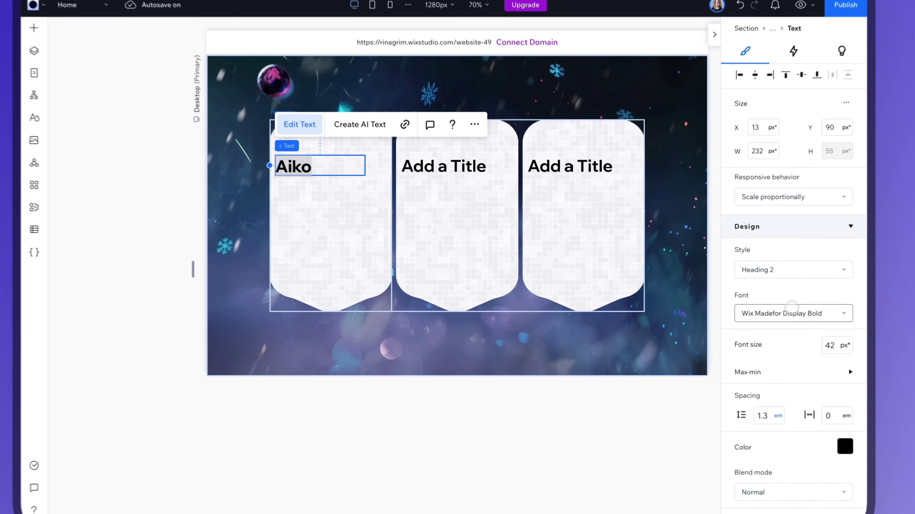
pyautogui.click(756, 314)
pyautogui.write('Cyberway Riders')
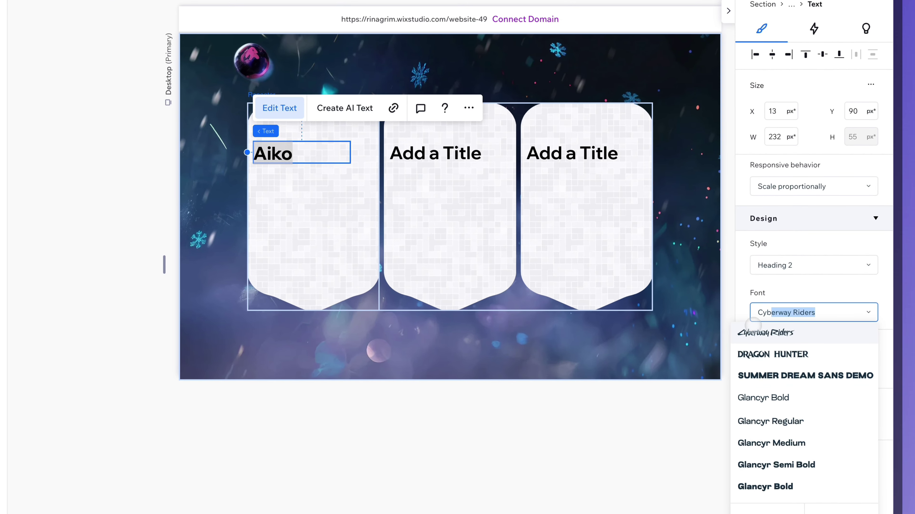
pyautogui.click(755, 328)
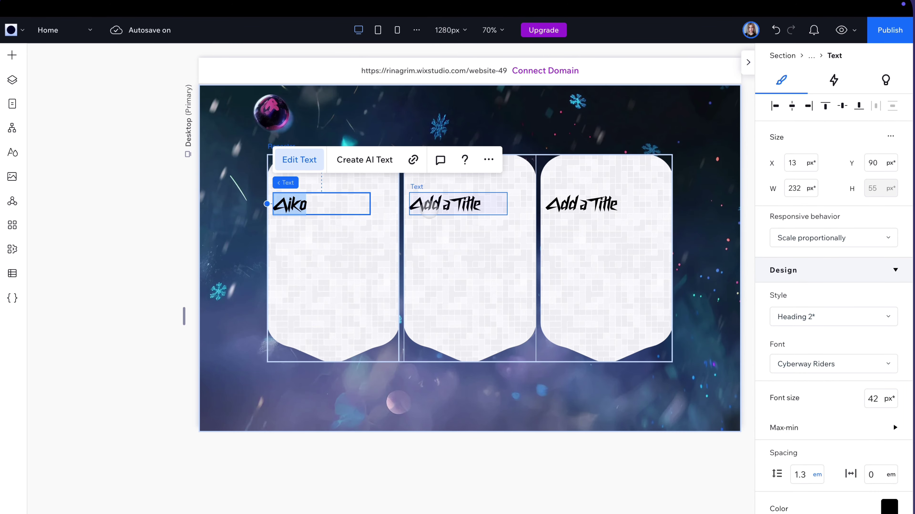
# Retitle the second card "Hikari" and the third "Yuna", and shift the first card's title slightly to the right
pyautogui.doubleClick(429, 206)
pyautogui.write('Hikari')
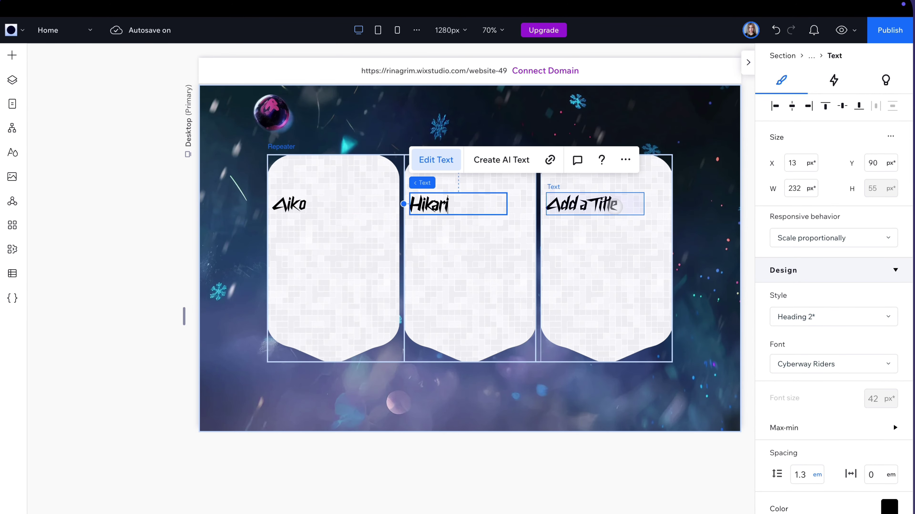
pyautogui.doubleClick(614, 205)
pyautogui.write('Yuna')
pyautogui.click(284, 204)
pyautogui.click(284, 205)
pyautogui.moveTo(278, 204); pyautogui.dragTo(318, 186)
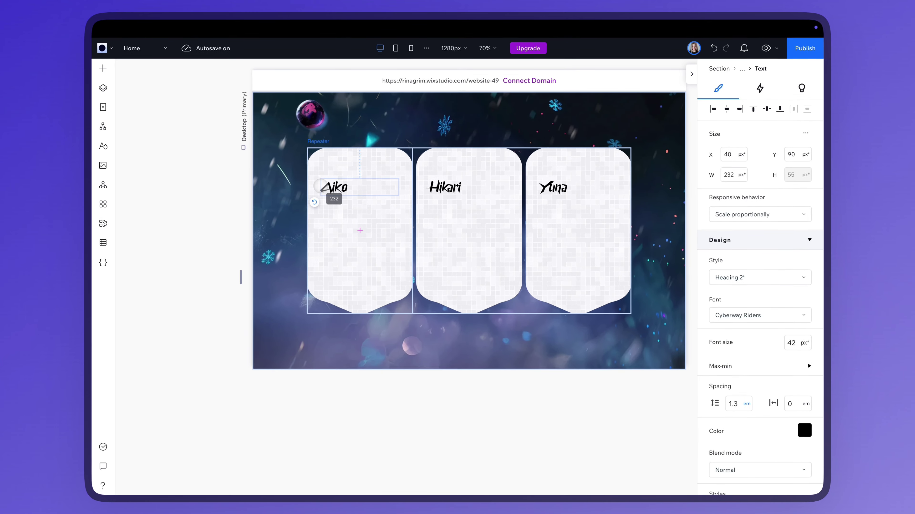
# Add a paragraph below the Aiko title, set its font to Questrial, and narrow it to 116 px wide
pyautogui.click(103, 68)
pyautogui.moveTo(329, 120); pyautogui.dragTo(356, 217)
pyautogui.click(746, 315)
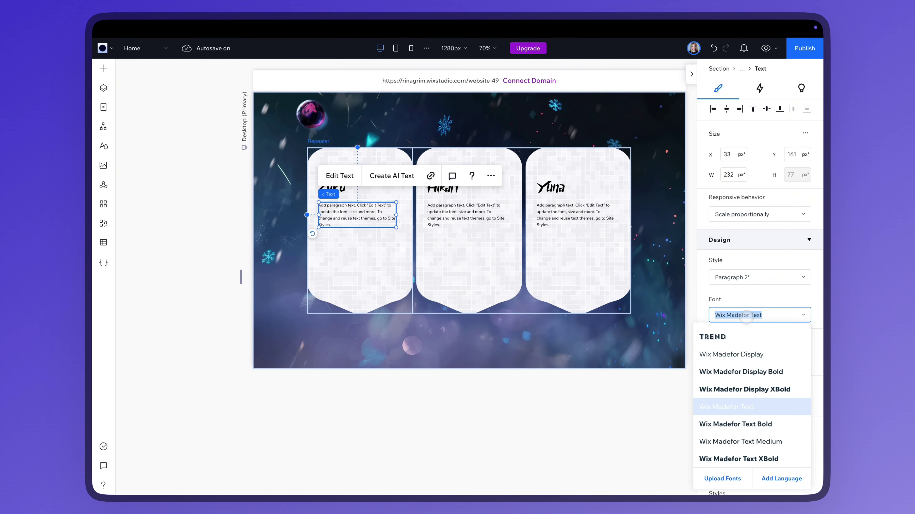
pyautogui.click(718, 336)
pyautogui.moveTo(396, 211); pyautogui.dragTo(359, 210)
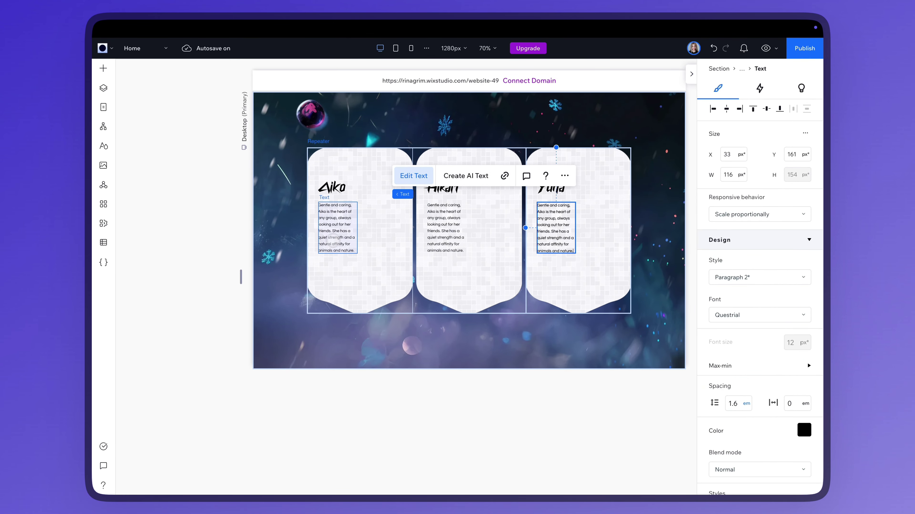
# Stack the first card's title and paragraph together
pyautogui.click(333, 240)
pyautogui.keyDown('shift'); pyautogui.click(342, 189); pyautogui.keyUp('shift')
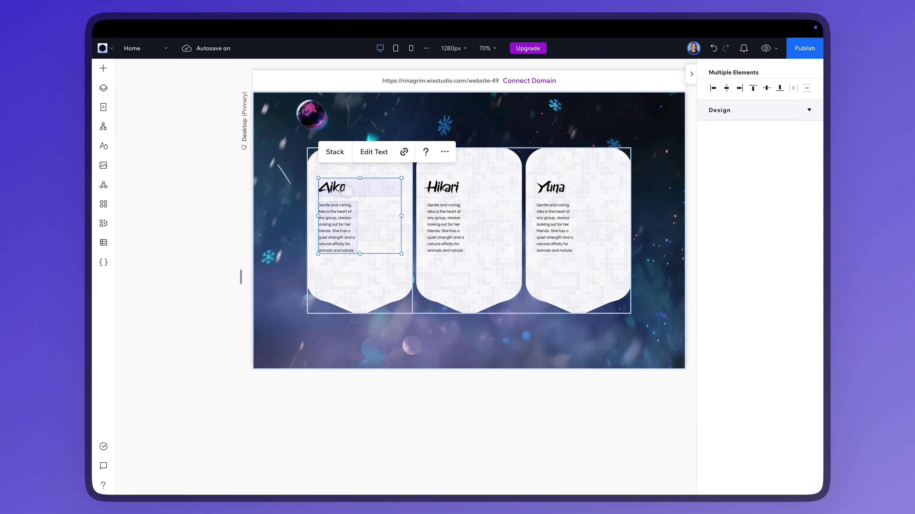
pyautogui.click(337, 156)
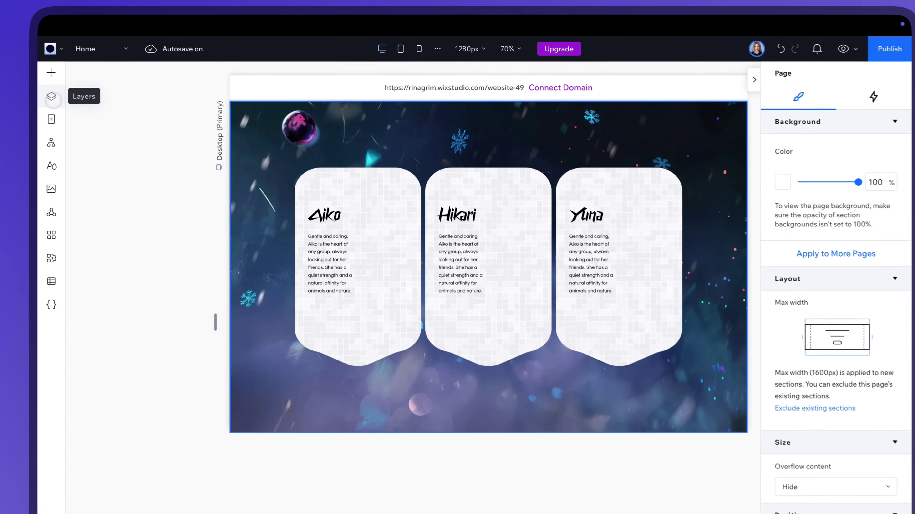
# Hide the Hover container inside the first repeater item using the page's layers
pyautogui.click(103, 88)
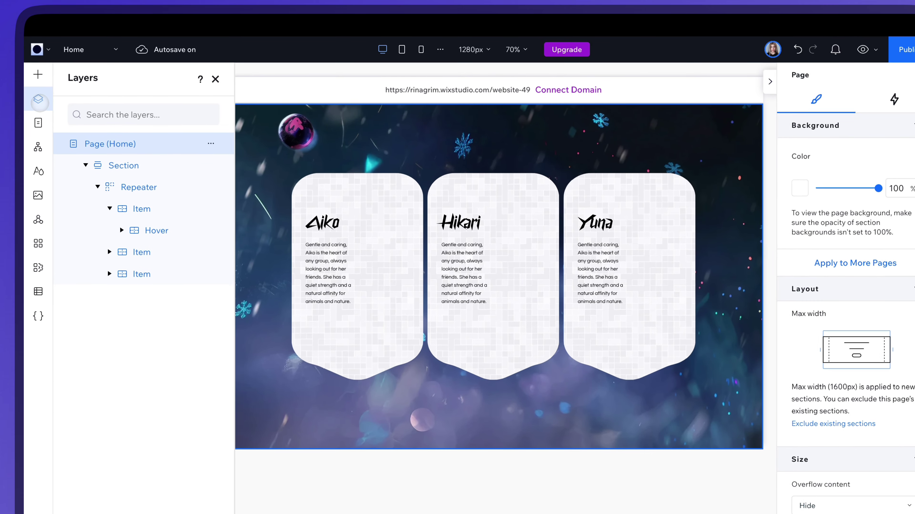
pyautogui.click(155, 231)
pyautogui.click(210, 231)
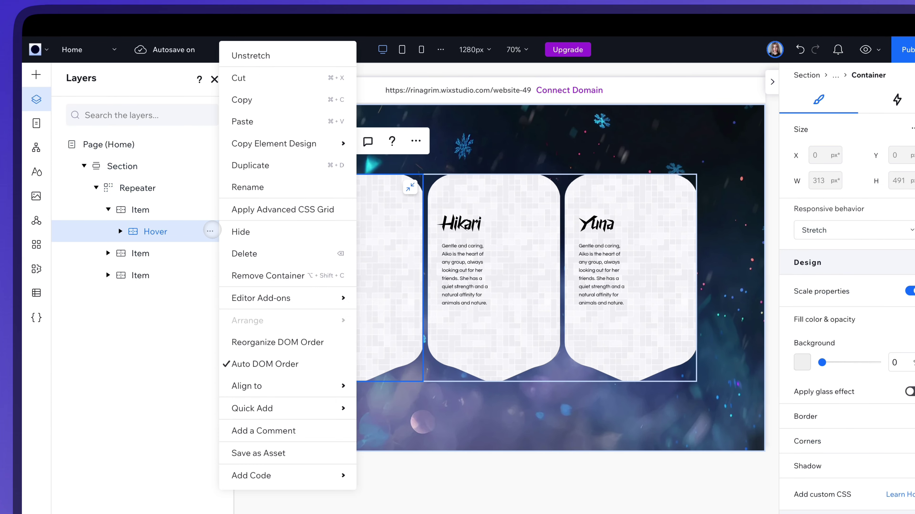
pyautogui.click(240, 231)
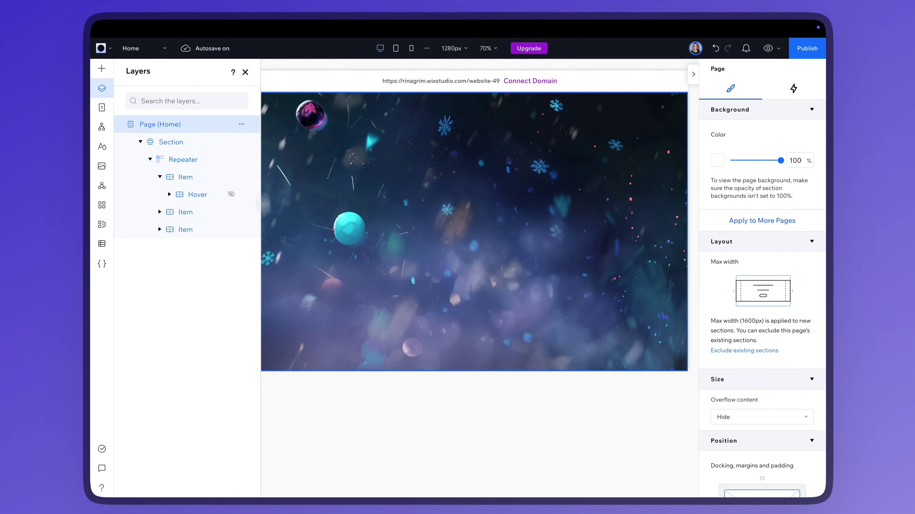
pyautogui.click(245, 72)
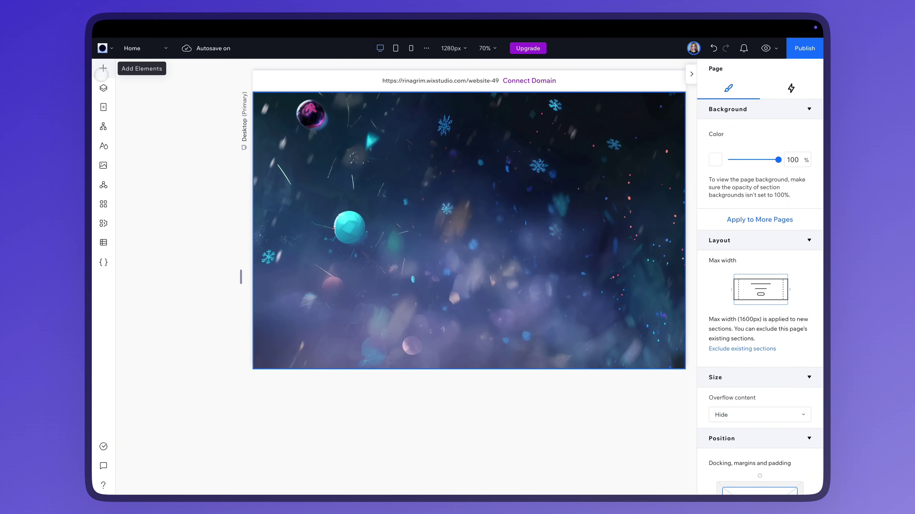
# Add a new container to the first repeater item, stretch it to fill, and set its background opacity to 0%
pyautogui.click(103, 68)
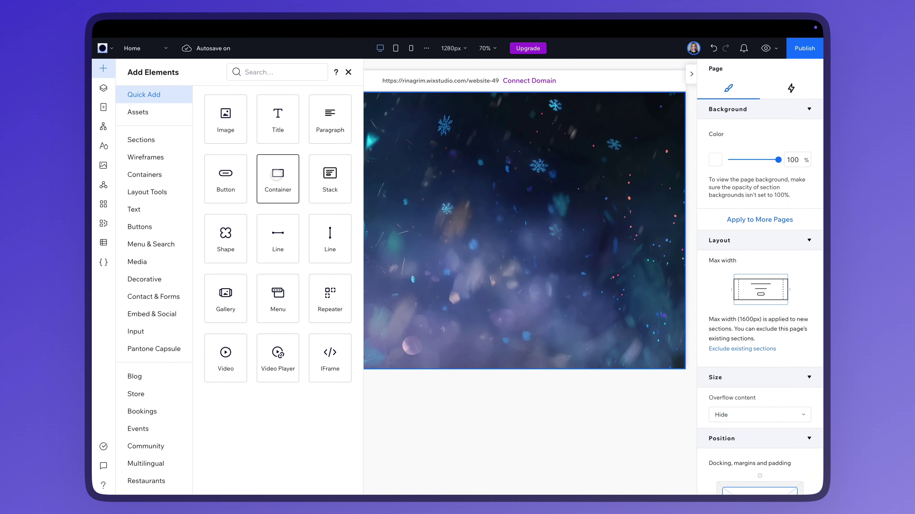
pyautogui.moveTo(276, 175); pyautogui.dragTo(363, 208)
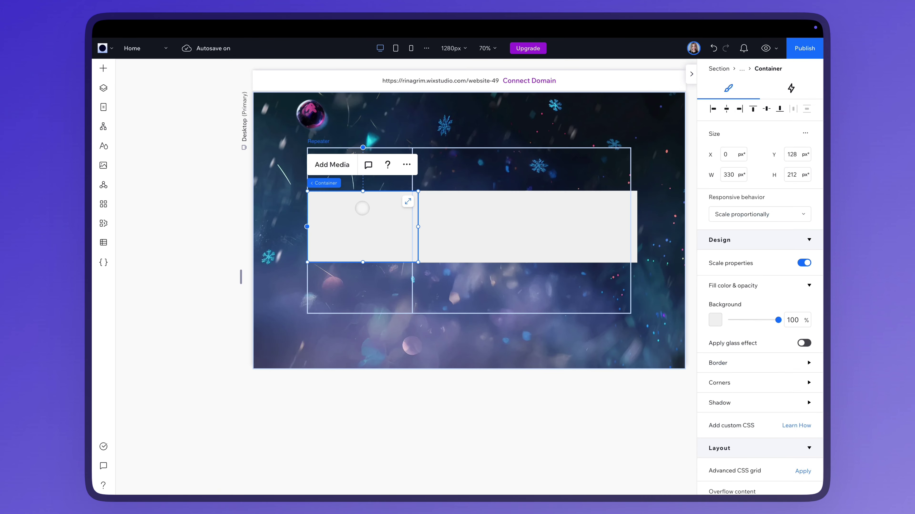
pyautogui.click(408, 202)
pyautogui.moveTo(766, 300); pyautogui.dragTo(714, 303)
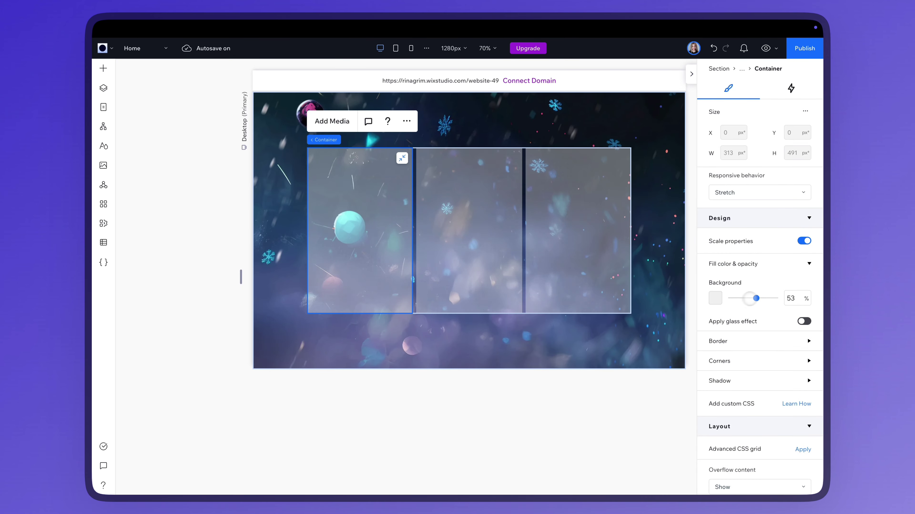
# Add black-background.jpg from the site files as the image in the new container
pyautogui.click(331, 121)
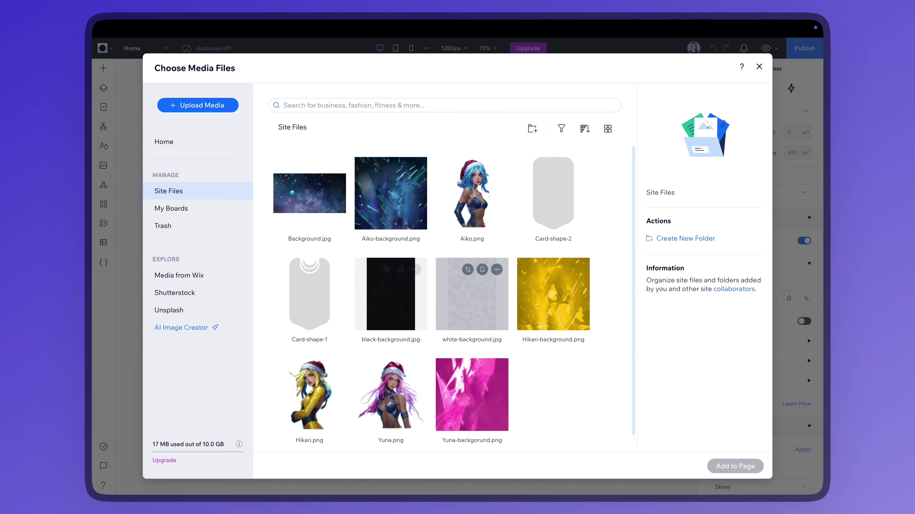
pyautogui.click(390, 293)
pyautogui.click(732, 465)
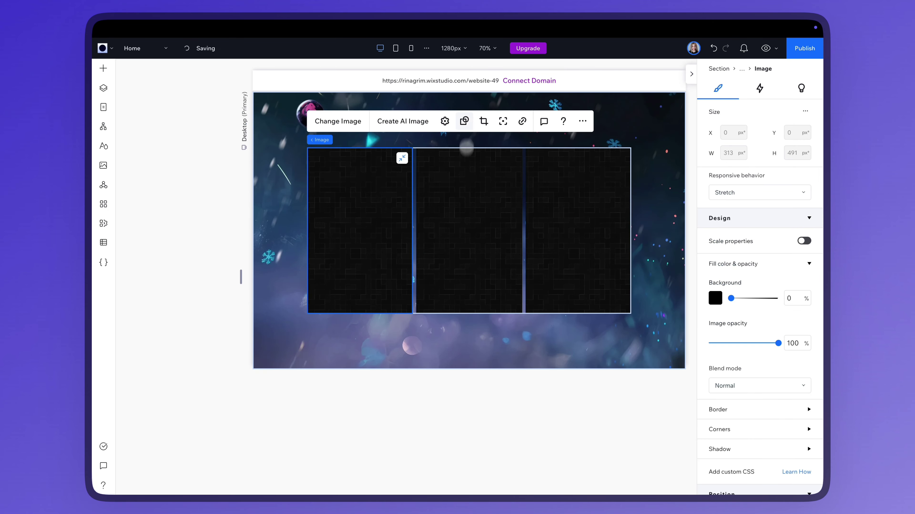
# Mask the black background image with the Card-shape-1 shape from the site files
pyautogui.click(466, 122)
pyautogui.click(443, 133)
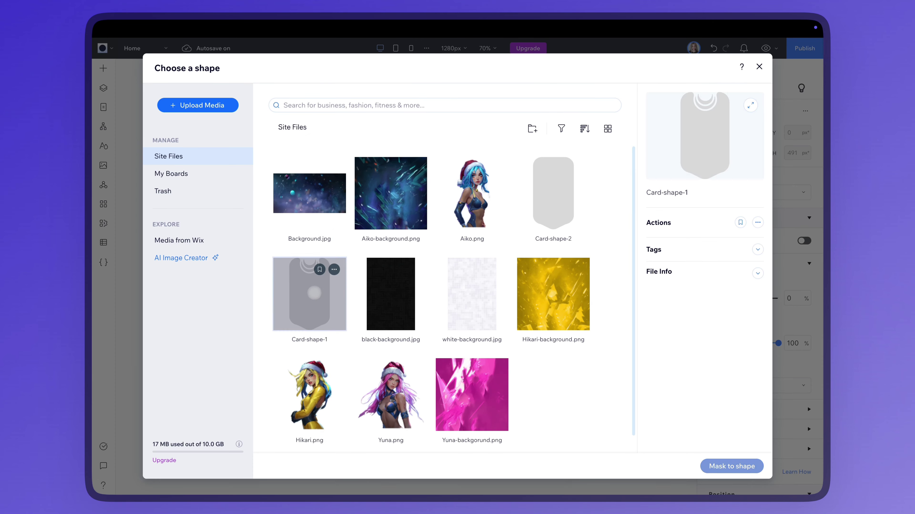
pyautogui.click(309, 293)
pyautogui.click(730, 465)
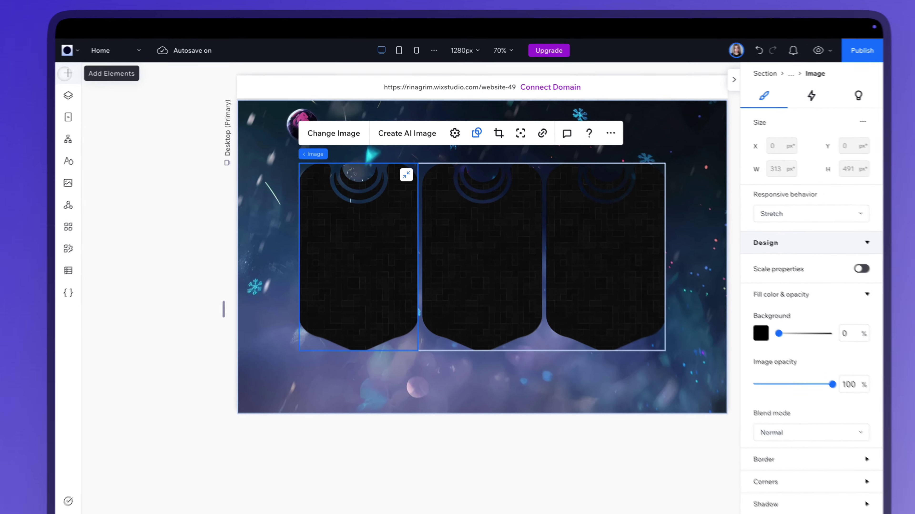
# Add a container to the lower part of the first black card, centre it horizontally, and extend it upward to 226 px high
pyautogui.click(102, 67)
pyautogui.moveTo(275, 178); pyautogui.dragTo(355, 264)
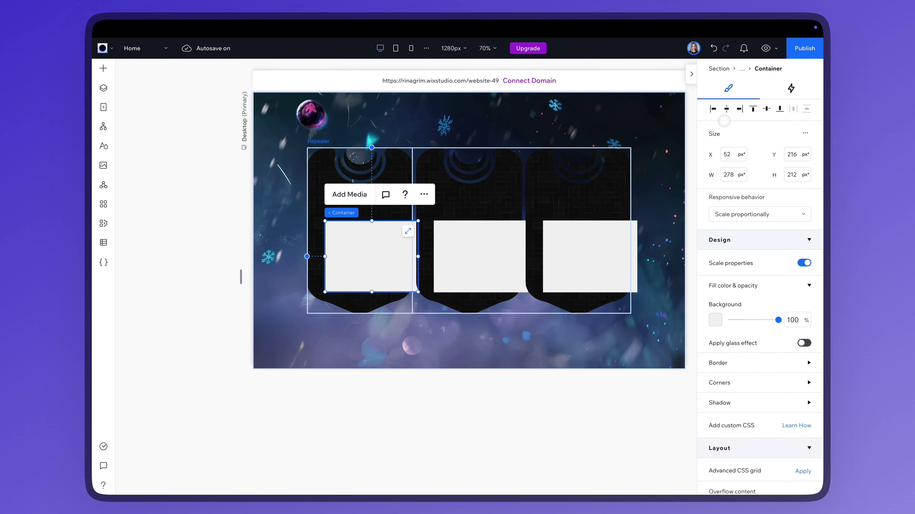
pyautogui.click(726, 108)
pyautogui.moveTo(356, 226); pyautogui.dragTo(360, 216)
# Round all corners of the inner container to a 50 px radius
pyautogui.click(719, 382)
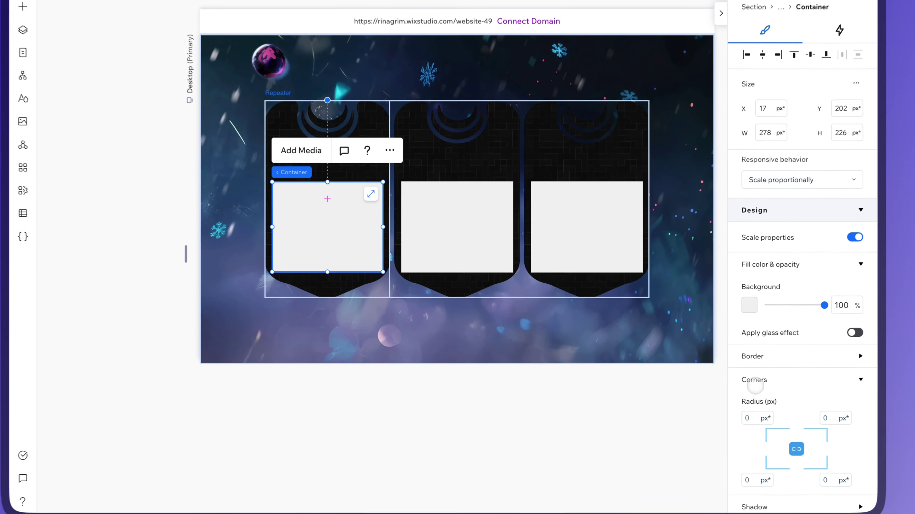
pyautogui.click(722, 413)
pyautogui.write('50')
pyautogui.press('Return')
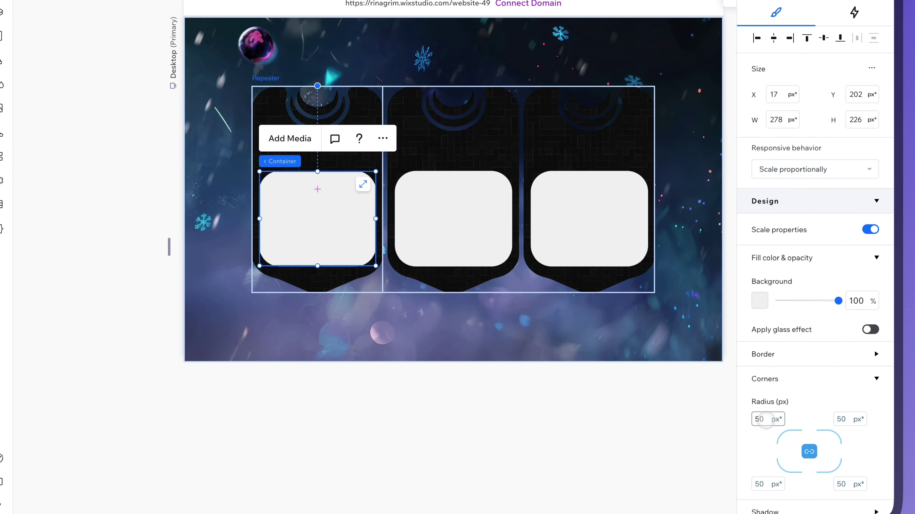